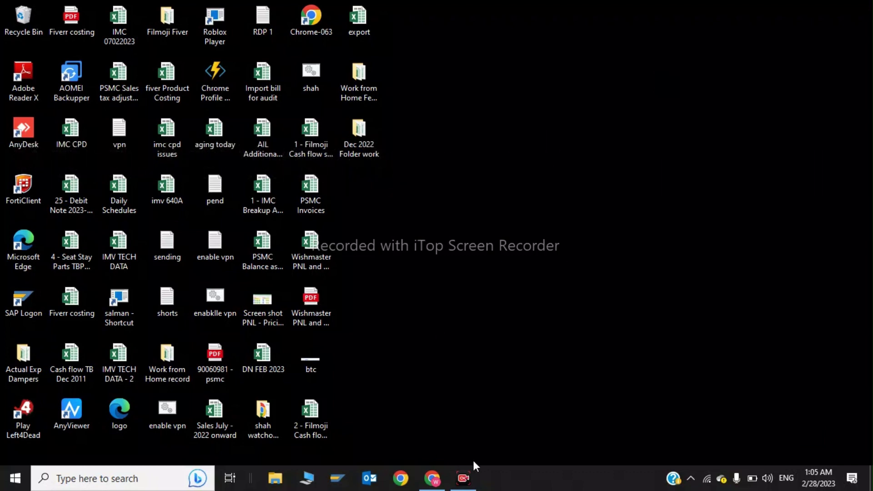
Restore the Chrome window showing the YouTube Studio dashboard from the taskbar
click(432, 478)
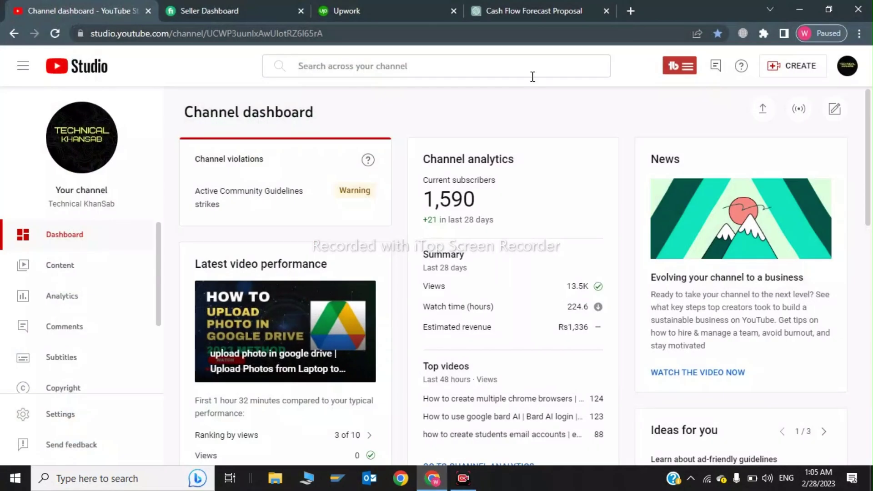
Open the Custom Digital Construction Budget Cost Spreadsheet posting in Upwork and select its title
click(430, 5)
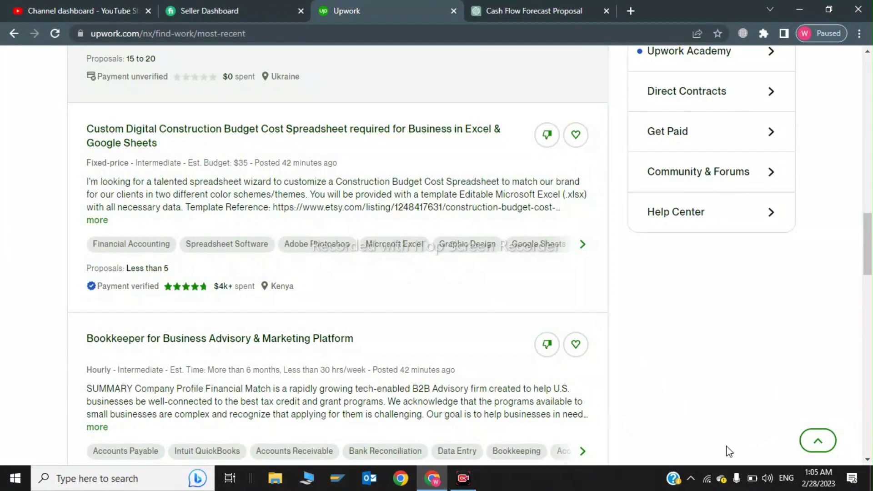
click(818, 440)
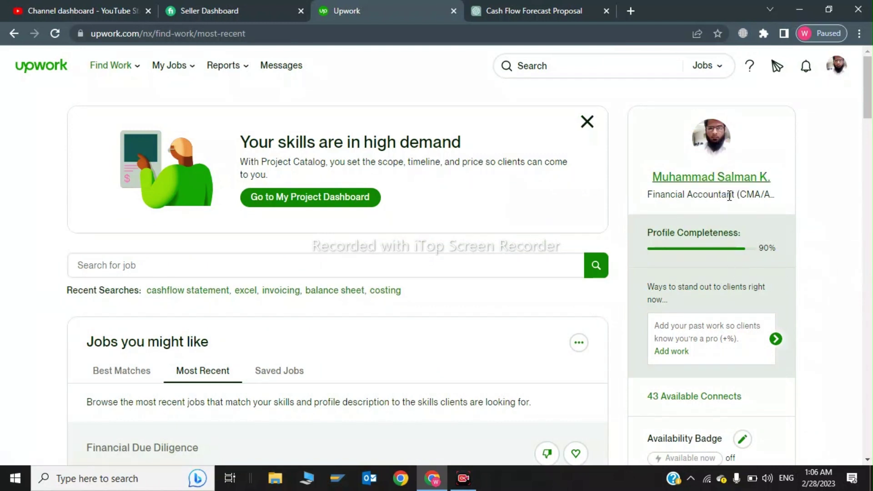
drag(871, 103, 871, 229)
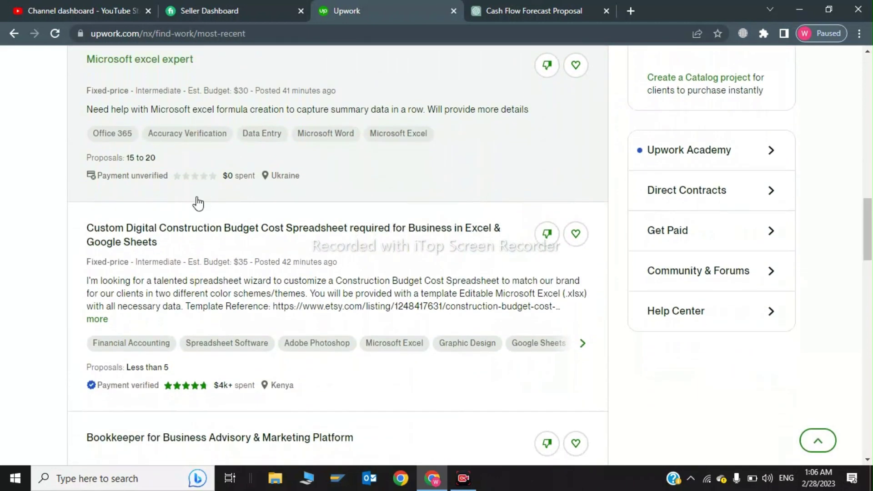
click(142, 242)
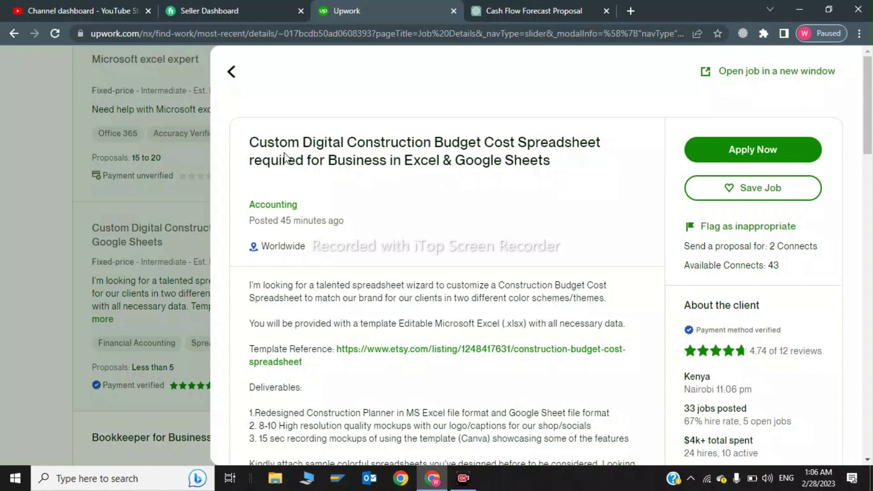
drag(249, 145, 556, 165)
key(ctrl+c)
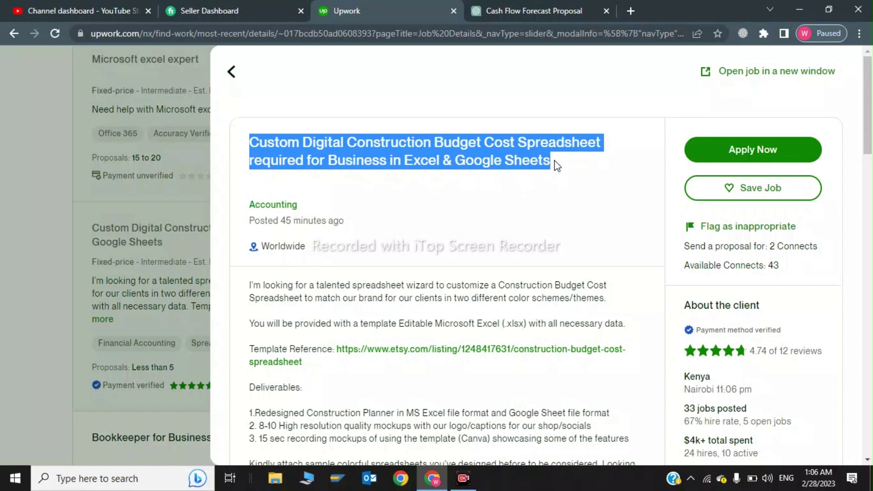
Paste the job title into the Cash Flow Forecast Proposal chat and send it
click(568, 6)
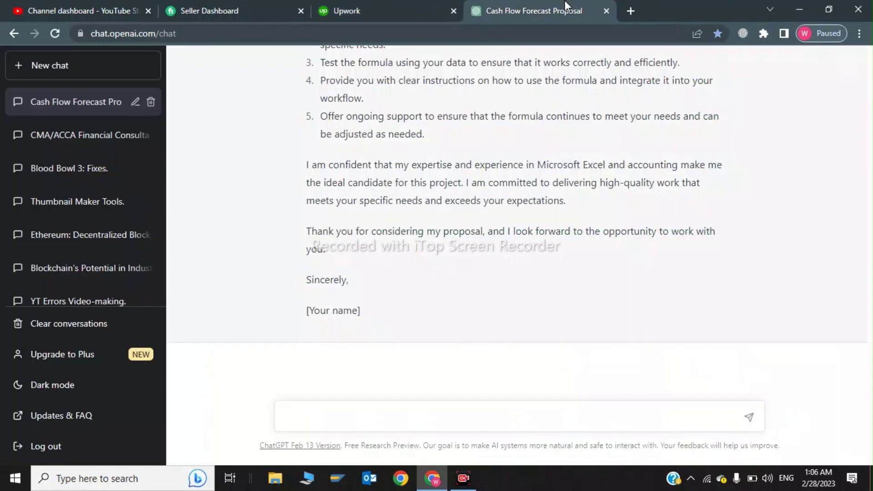
click(383, 415)
text(V)
key(BackSpace)
key(ctrl+v)
key(Return)
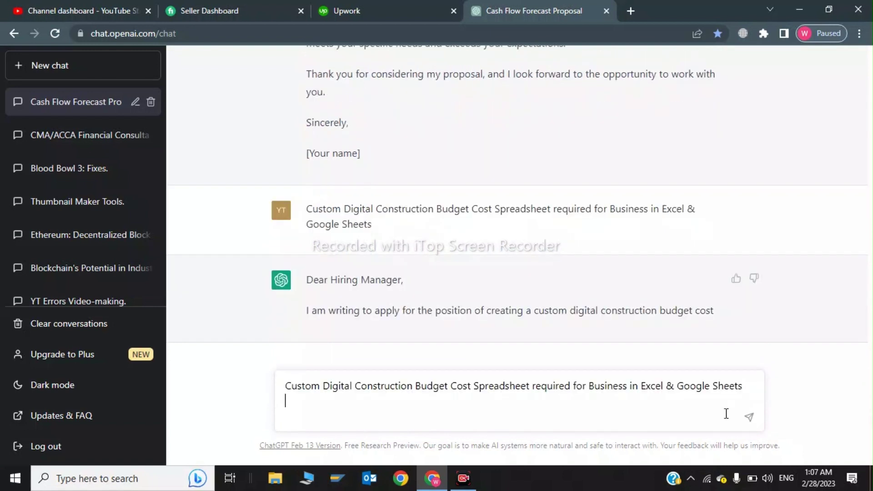
Ask for an Upwork proposal written as an ACCA CMA with 25 years of experience
key(ctrl+v)
text(write a upwork propo)
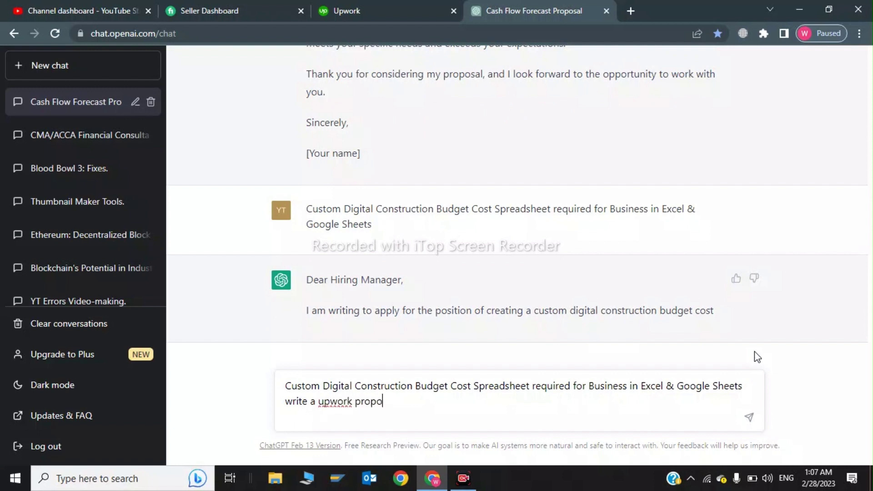
text(sal with a acca cma qualified 25byera)
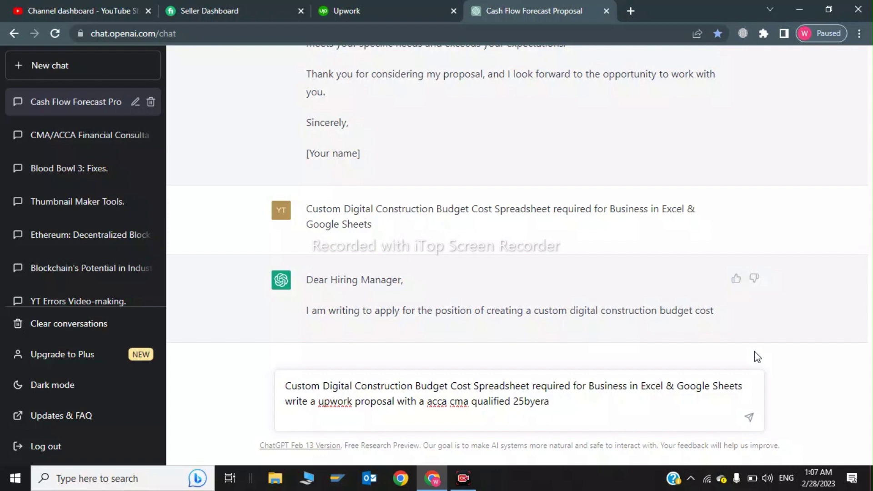
key(BackSpace)
key(BackSpace)
key(BackSpace)
key(BackSpace)
key(BackSpace)
text(years of experience)
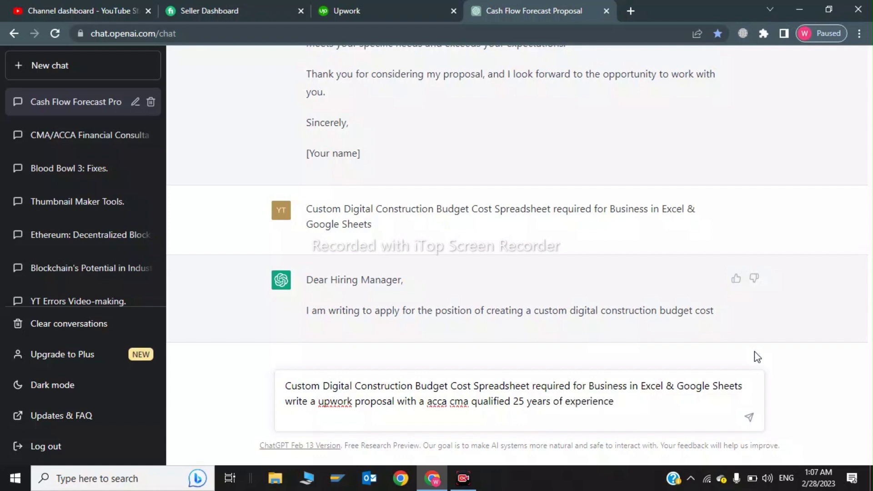
key(Return)
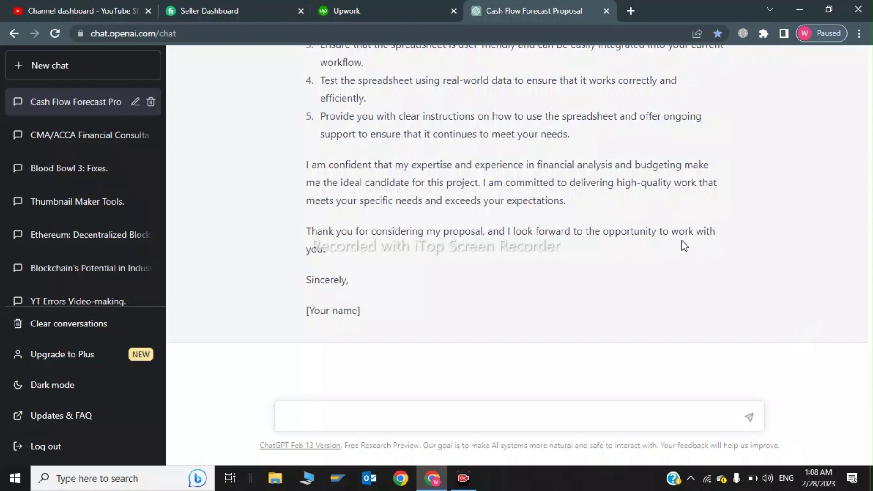
scroll(682, 241, up, 5)
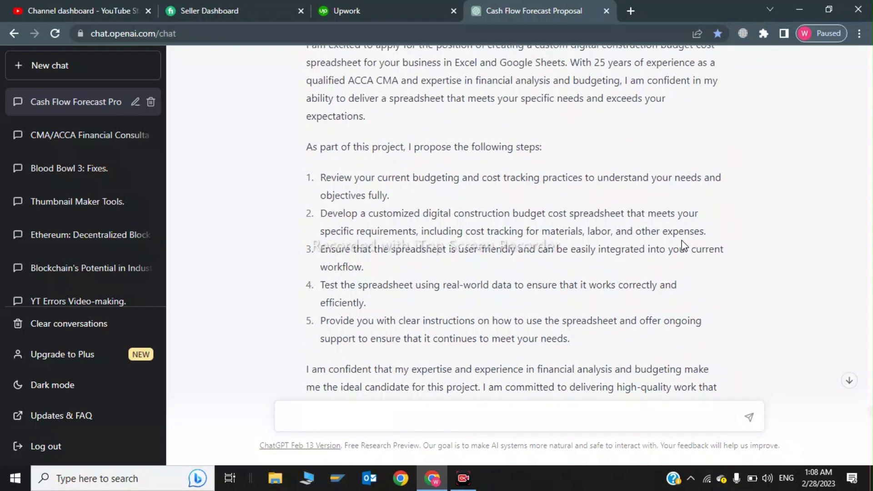
scroll(685, 246, up, 3)
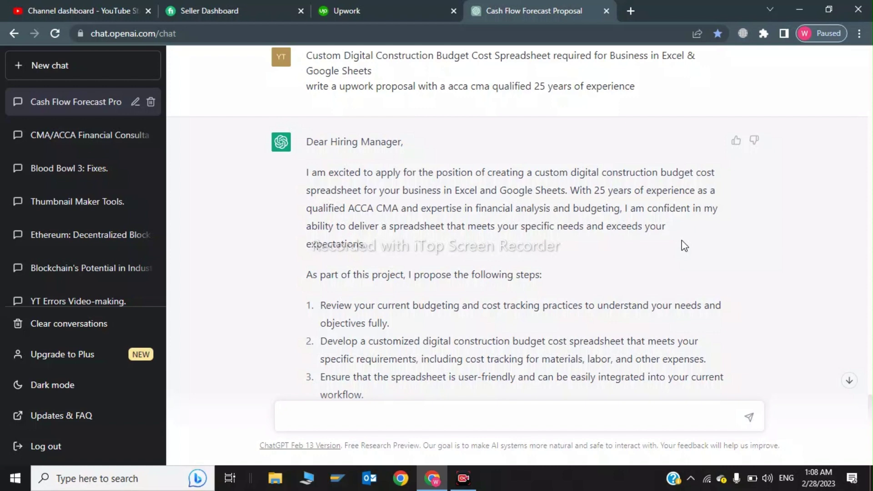
scroll(681, 240, down, 2)
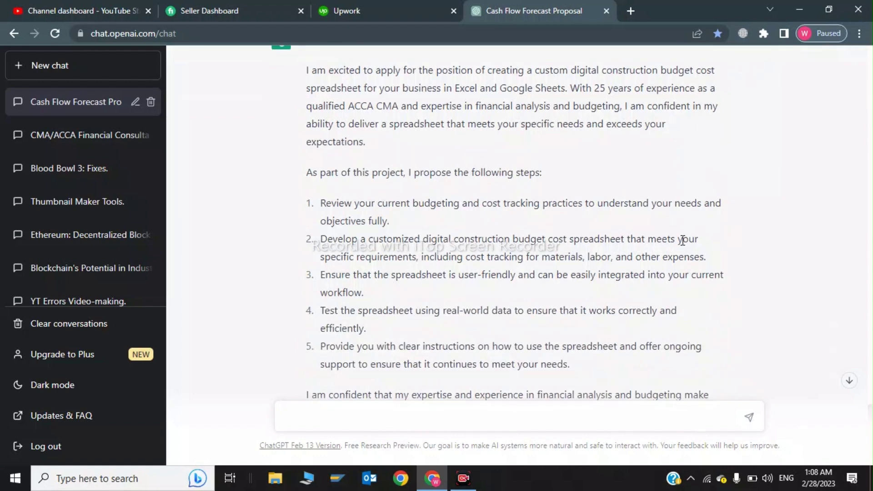
scroll(682, 240, down, 3)
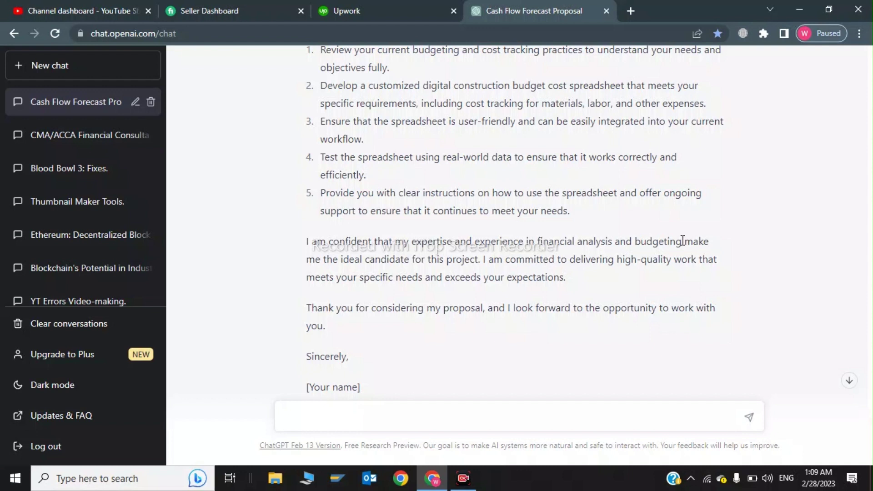
scroll(683, 243, down, 1)
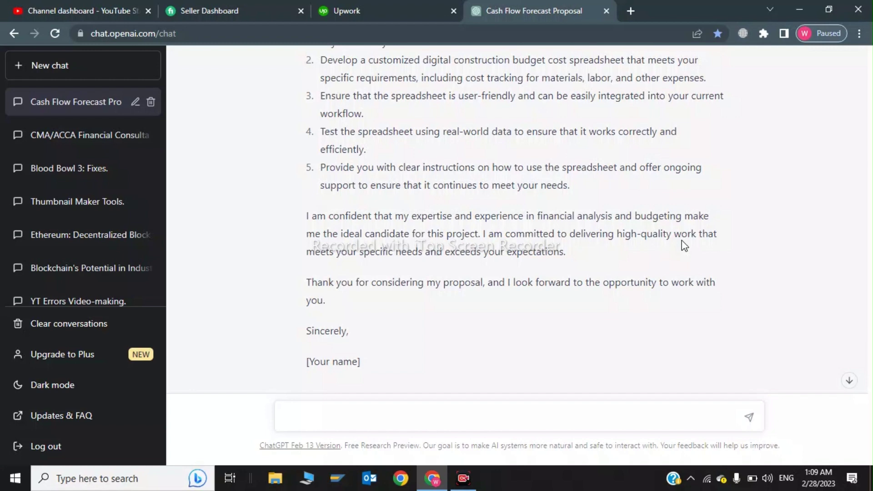
Copy ChatGPT's cover letter from 'Dear Hiring Manager' to '[Your name]' and return to Upwork
drag(334, 327, 363, 396)
drag(320, 203, 309, 74)
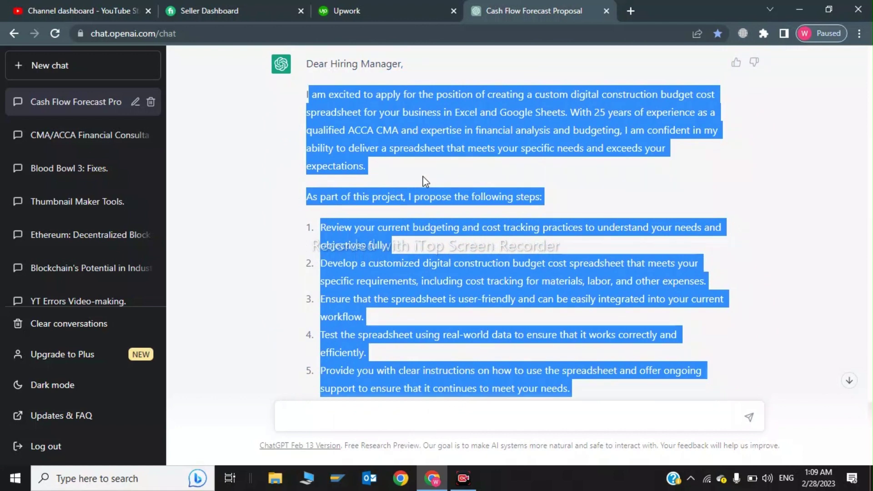
click(294, 75)
drag(304, 65, 433, 311)
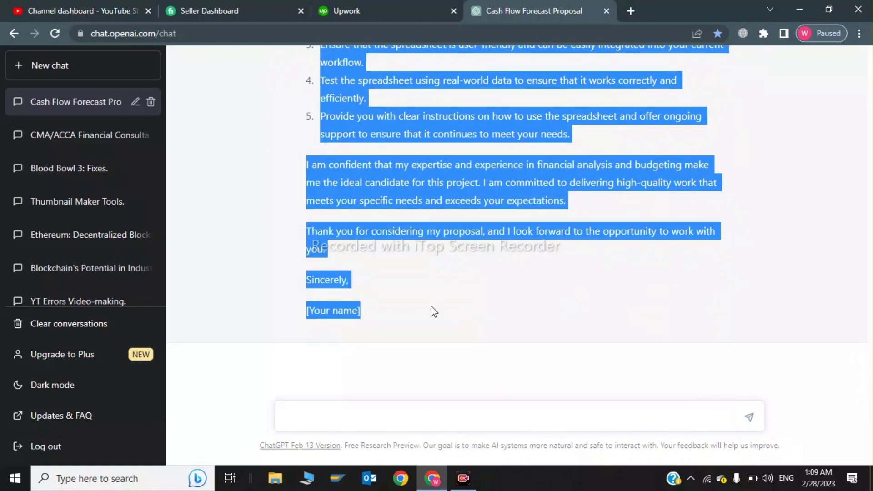
click(395, 1)
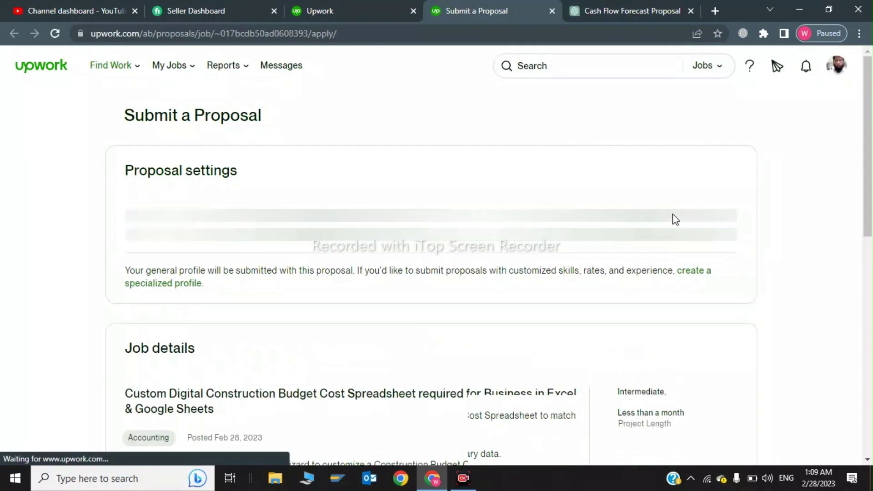
Set the proposal terms to payment by project with a $35.00 bid
drag(869, 208, 869, 324)
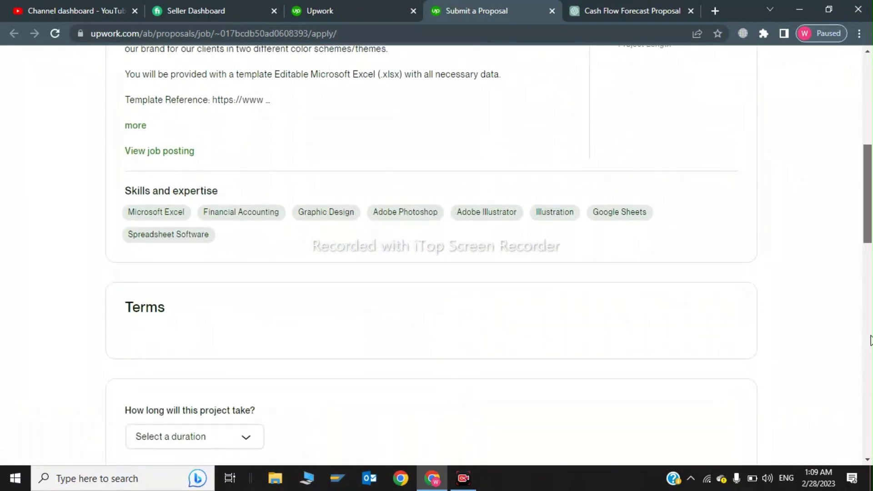
scroll(871, 349, down, 6)
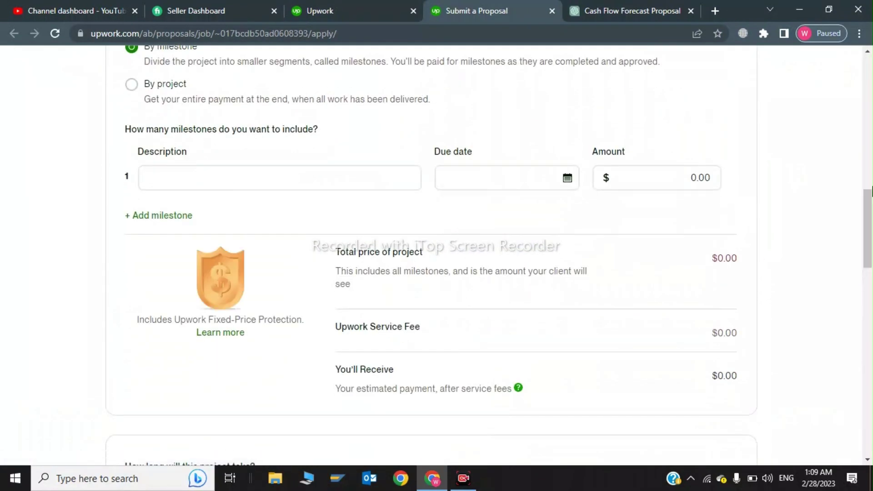
drag(871, 191, 870, 106)
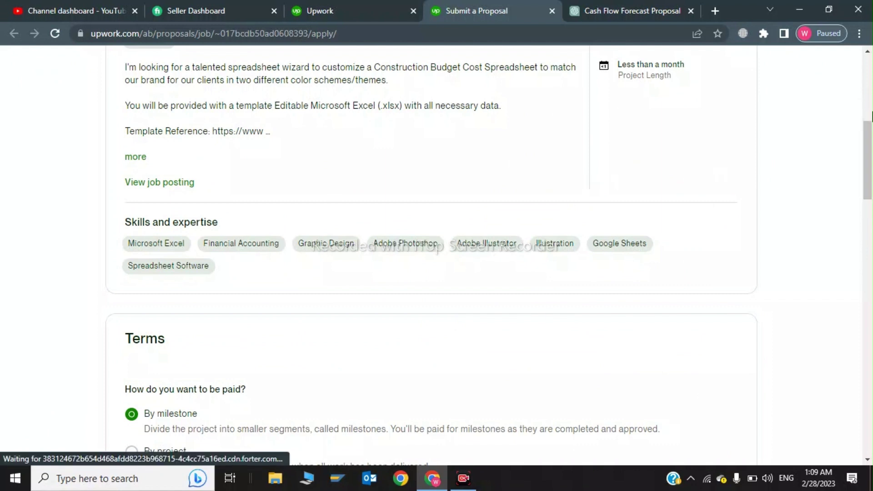
scroll(871, 116, down, 8)
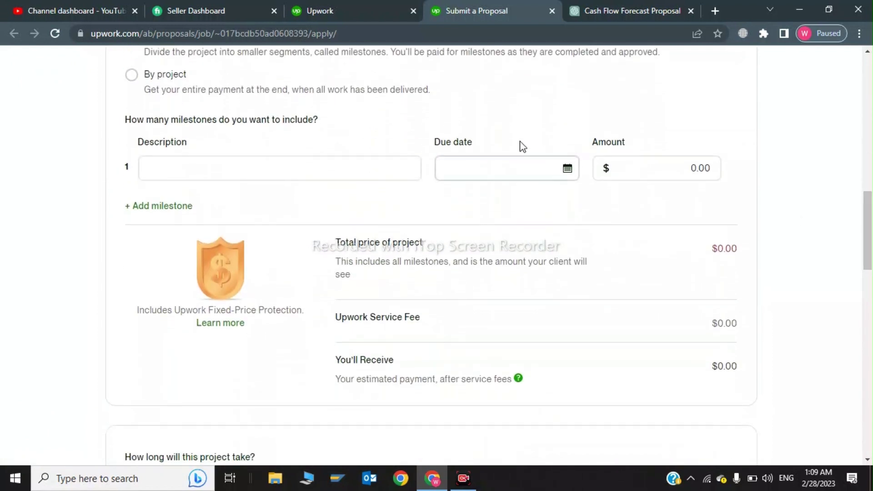
click(132, 74)
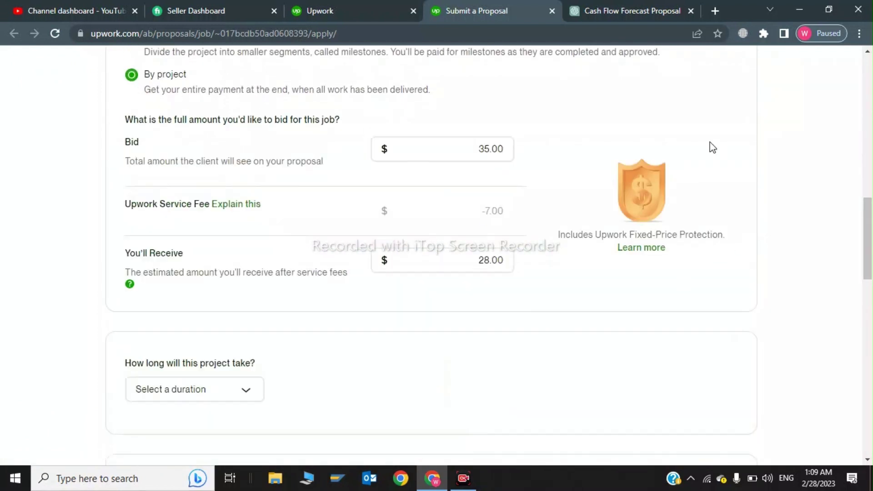
scroll(872, 241, down, 6)
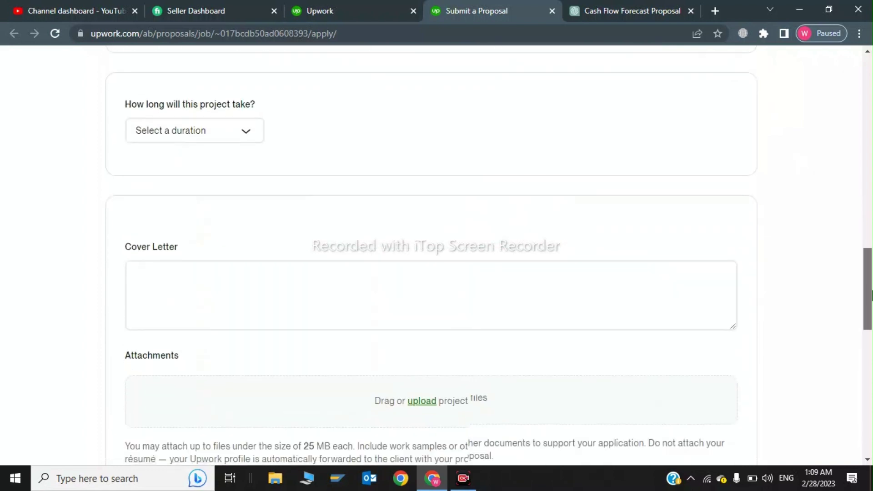
Set the duration to Less than 1 month and paste the ChatGPT cover letter
click(230, 108)
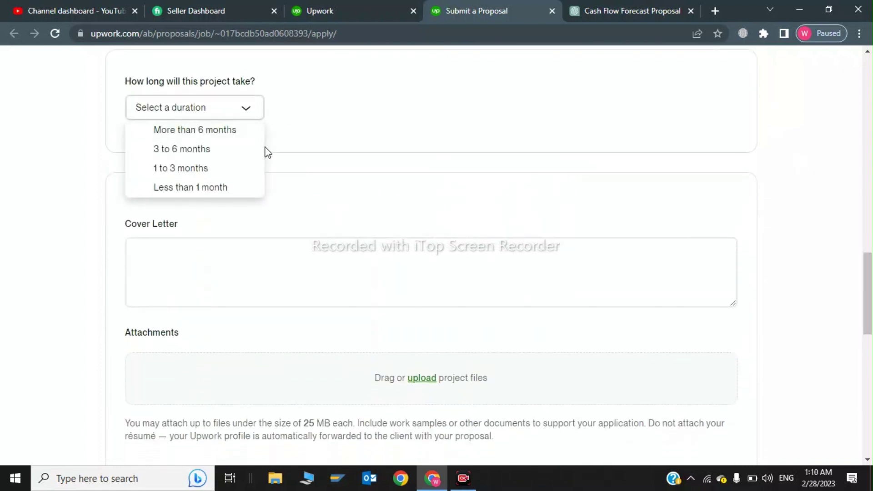
click(203, 188)
click(286, 262)
key(ctrl+v)
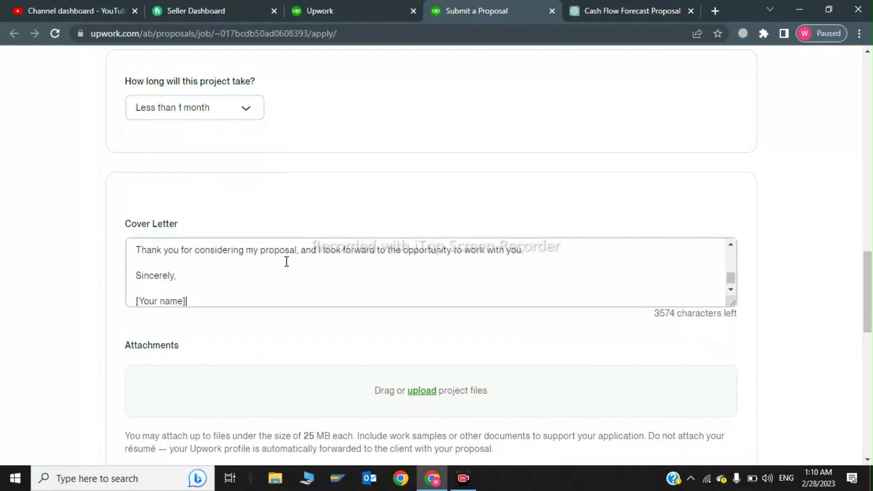
Replace the '[Your name]' placeholder with the freelancer's full name
key(BackSpace)
key(BackSpace)
key(BackSpace)
key(BackSpace)
key(BackSpace)
key(BackSpace)
key(BackSpace)
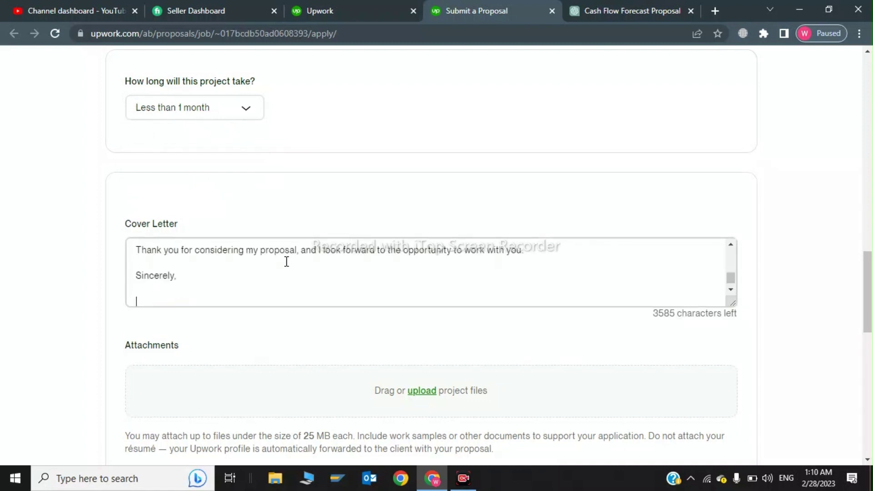
text(Muhammad Salman K)
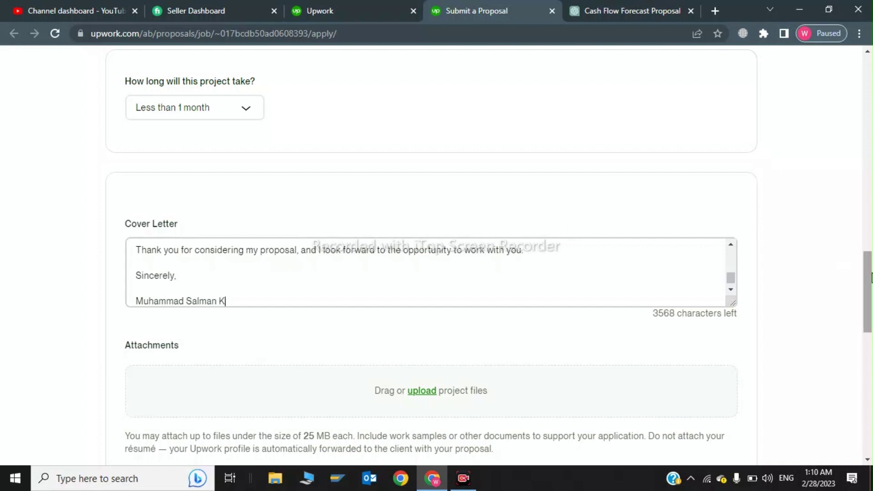
drag(871, 277, 871, 353)
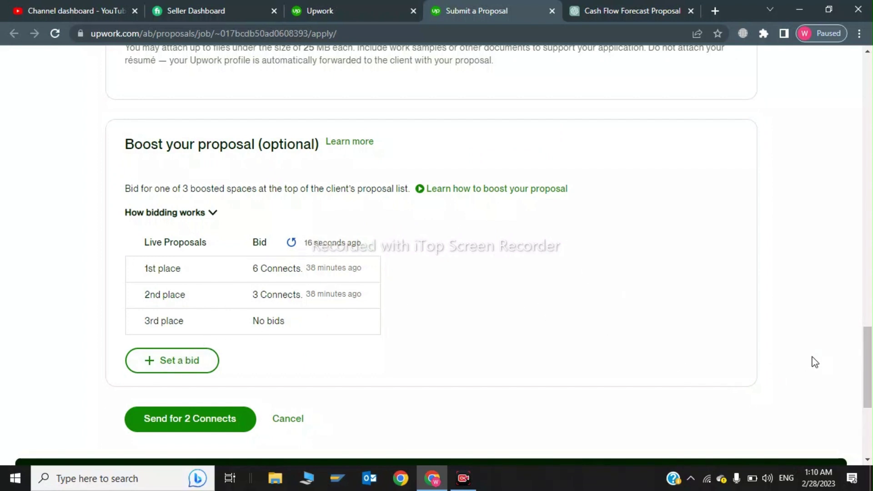
drag(868, 348, 872, 77)
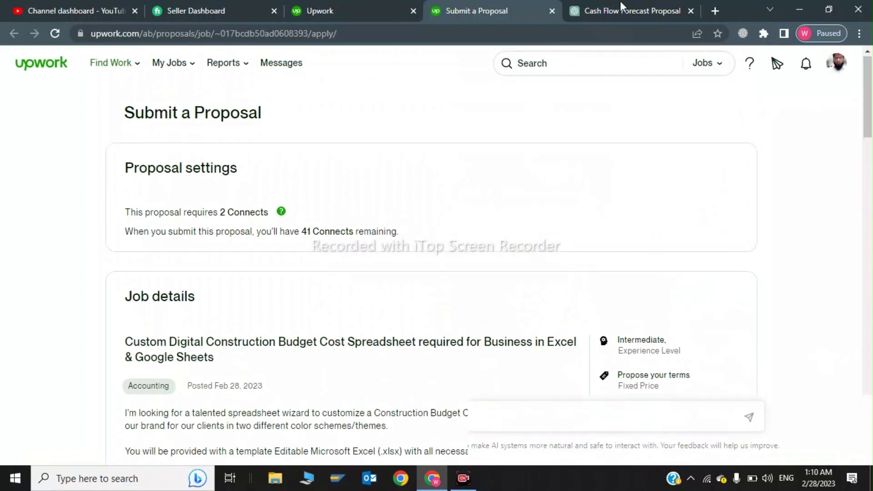
click(621, 1)
click(571, 213)
scroll(569, 210, up, 8)
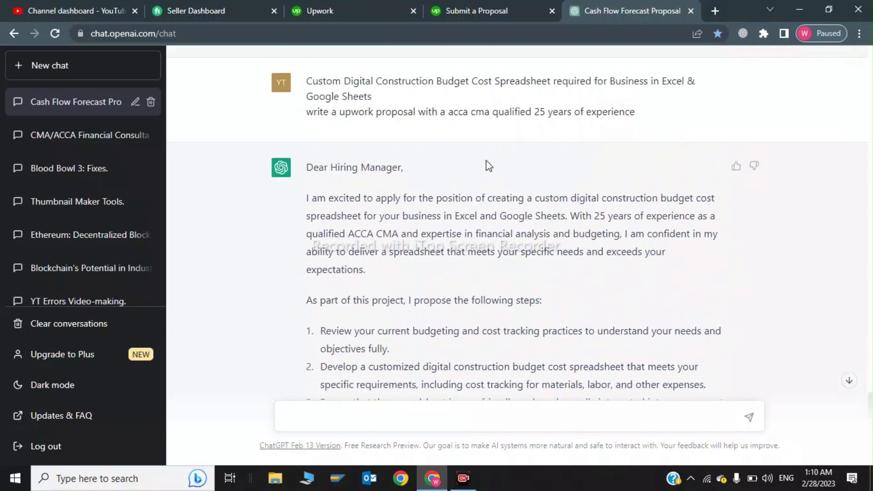
click(481, 6)
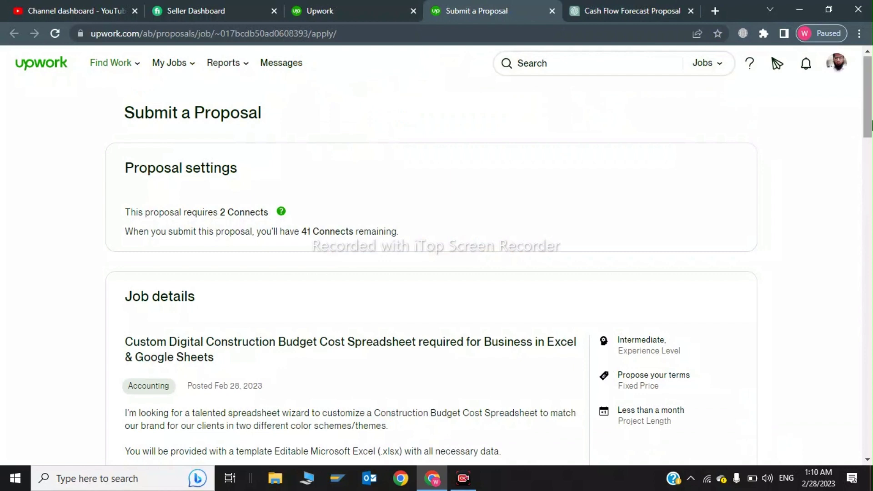